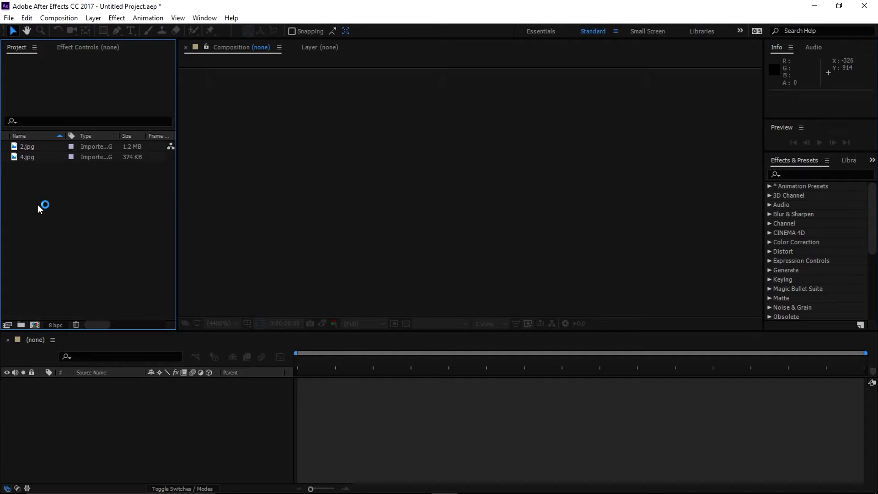
Create Comp 1 from the HDTV 1080 29.97 preset: 1920×1080, 29.97 fps, 30 seconds.
{"action": "left_click", "coordinate": [57, 20]}
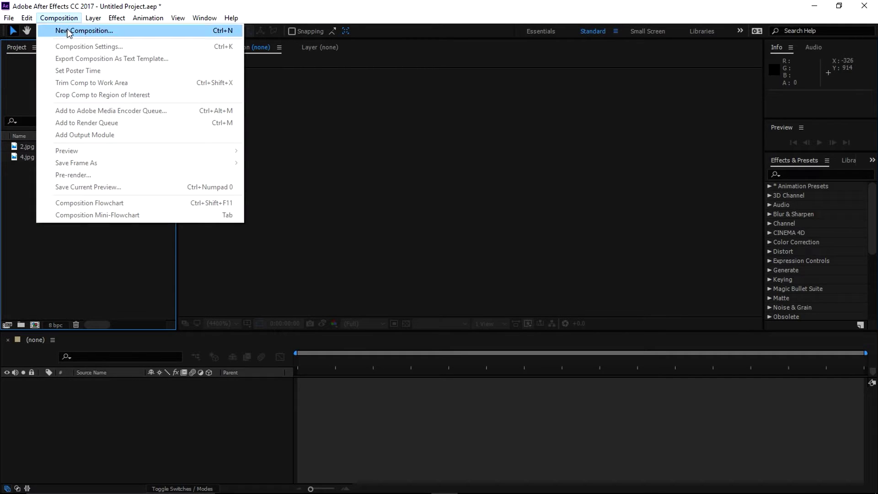
{"action": "left_click", "coordinate": [68, 31]}
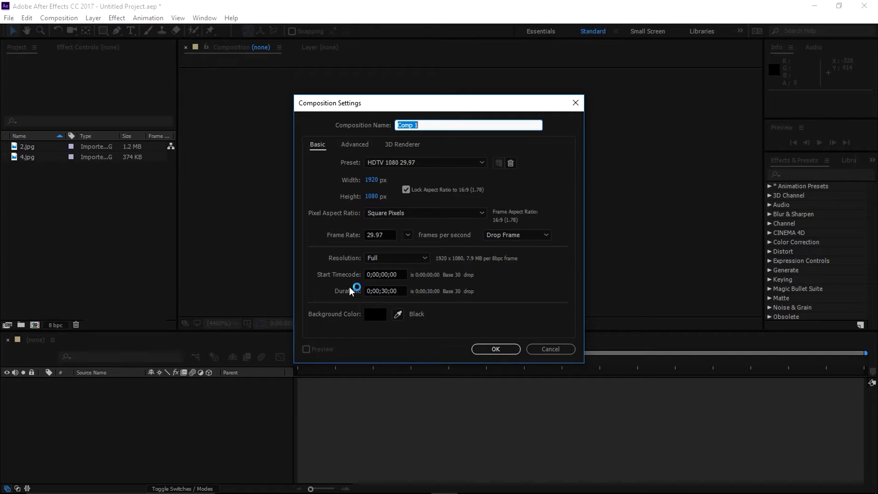
{"action": "left_click", "coordinate": [499, 349]}
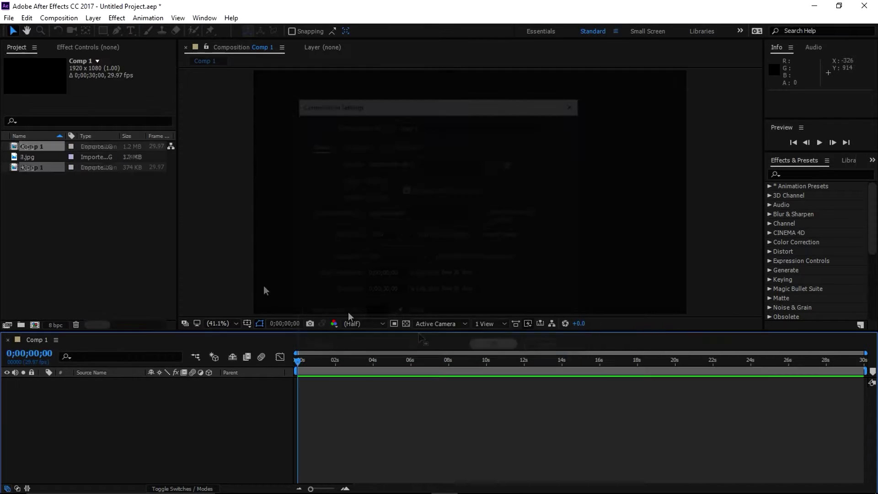
{"action": "left_click", "coordinate": [27, 147]}
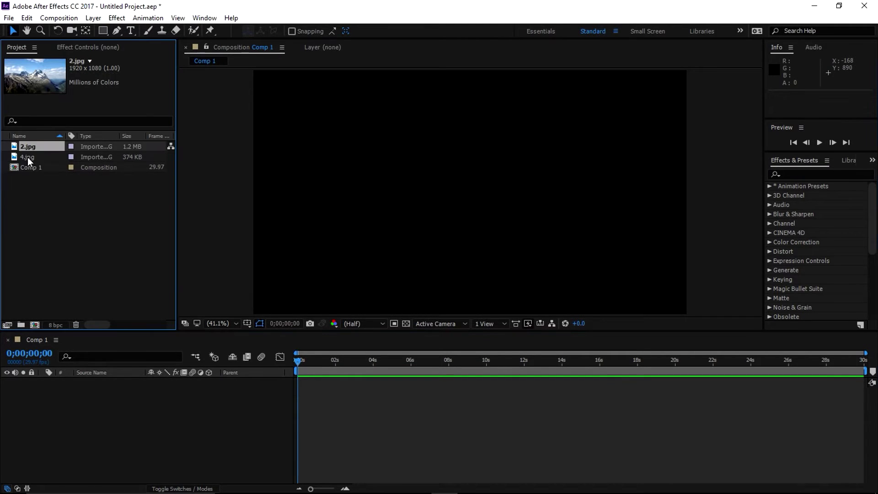
Add 2.jpg and 4.jpg to Comp 1 as layers and move the playhead to 0;00;05;16.
{"action": "left_click", "coordinate": [19, 158], "text": "shift"}
{"action": "left_click_drag", "start_coordinate": [19, 158], "coordinate": [75, 400]}
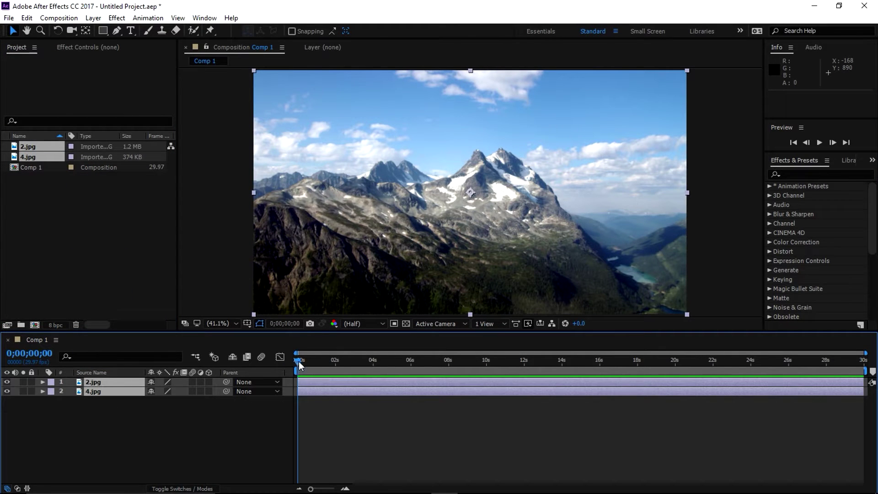
{"action": "left_click_drag", "start_coordinate": [298, 361], "coordinate": [401, 372]}
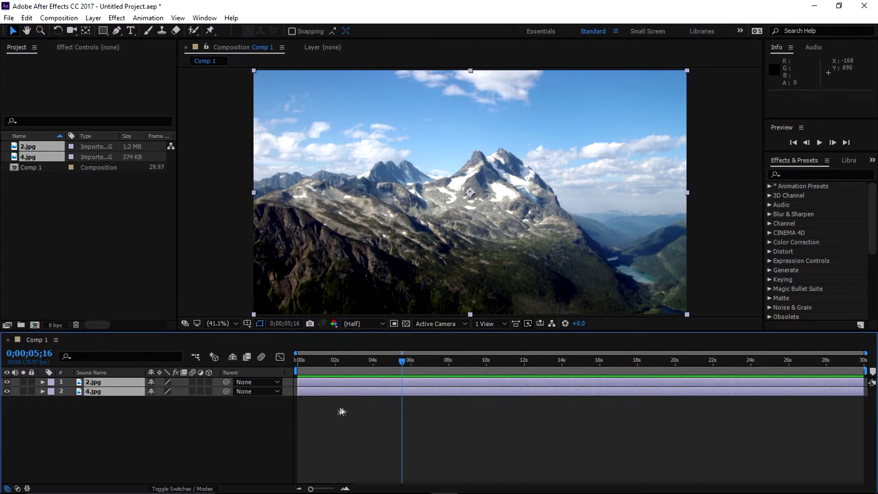
{"action": "left_click", "coordinate": [144, 416]}
{"action": "left_click", "coordinate": [97, 383]}
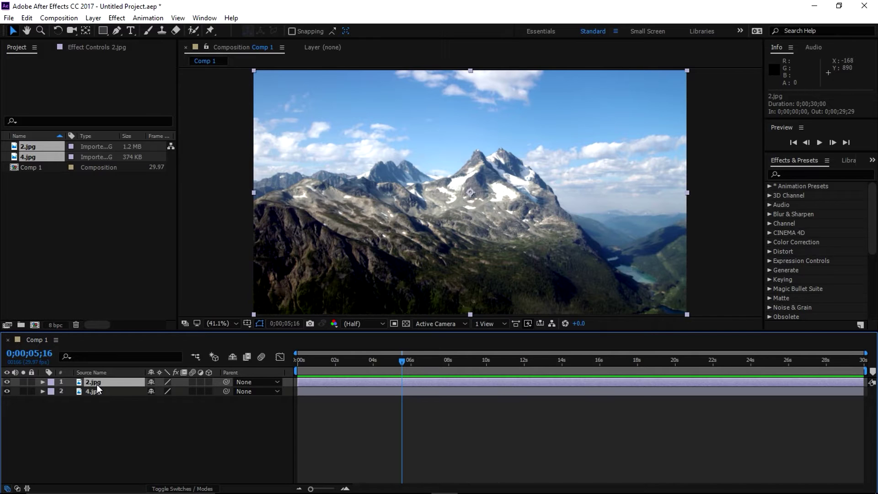
Trim the 2.jpg layer's out point to 0;00;05;16 with Alt+].
{"action": "left_click_drag", "start_coordinate": [864, 382], "coordinate": [465, 379]}
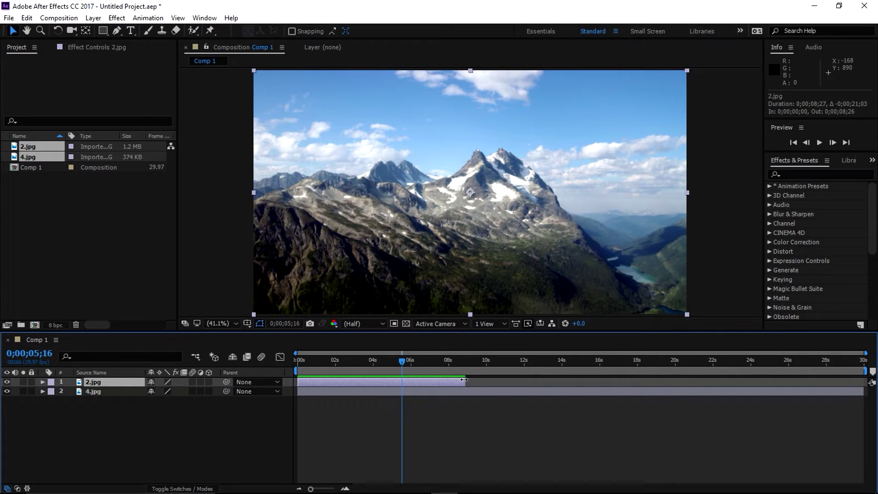
{"action": "left_click_drag", "start_coordinate": [464, 380], "coordinate": [405, 382]}
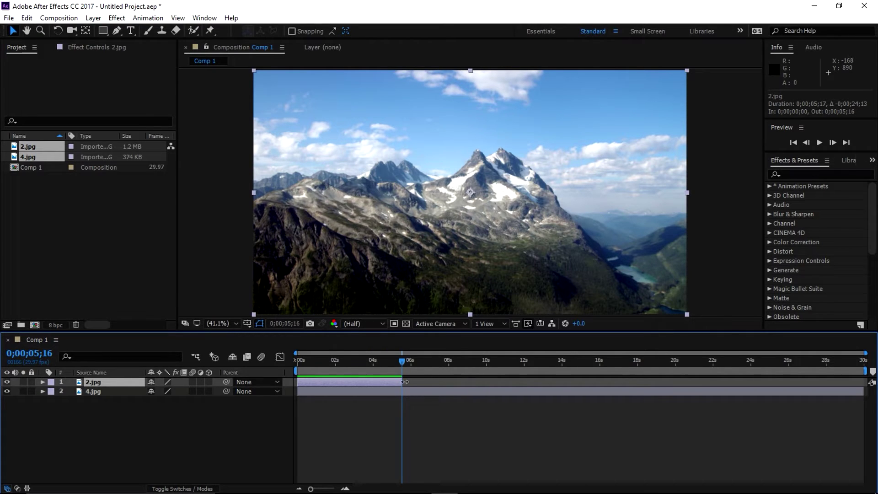
{"action": "key", "text": "ctrl+z"}
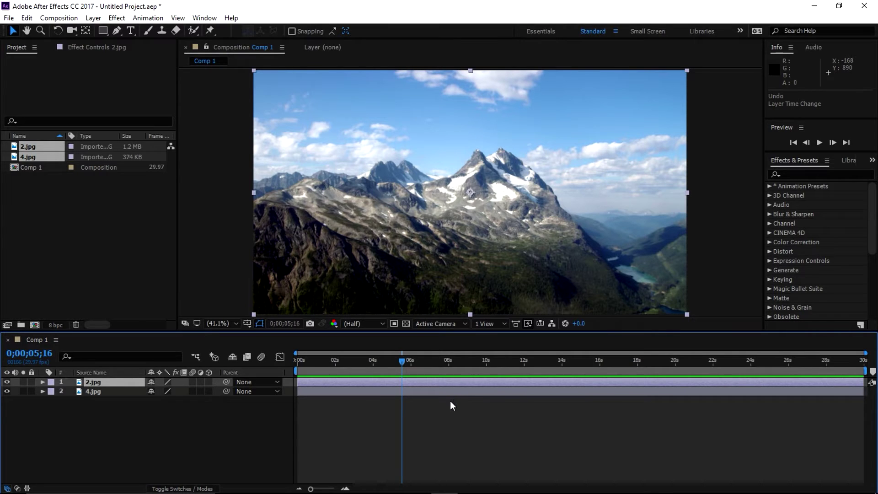
{"action": "key", "text": "alt+bracketright"}
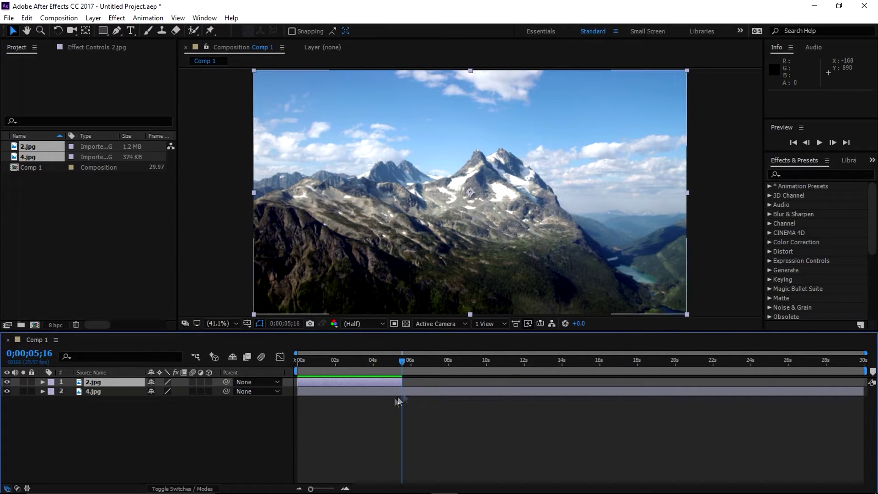
{"action": "left_click", "coordinate": [345, 488]}
Keyframe 2.jpg's Scale at 50% at 0;00;05;16.
{"action": "left_click", "coordinate": [345, 488]}
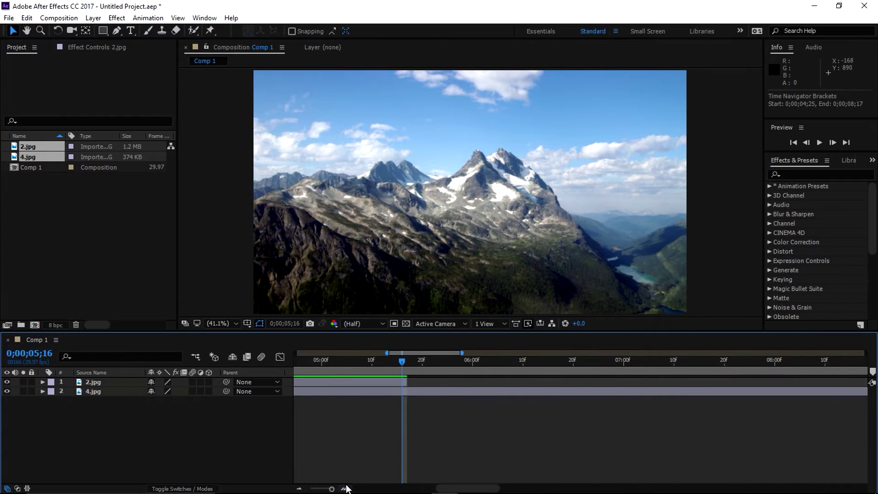
{"action": "left_click", "coordinate": [93, 388]}
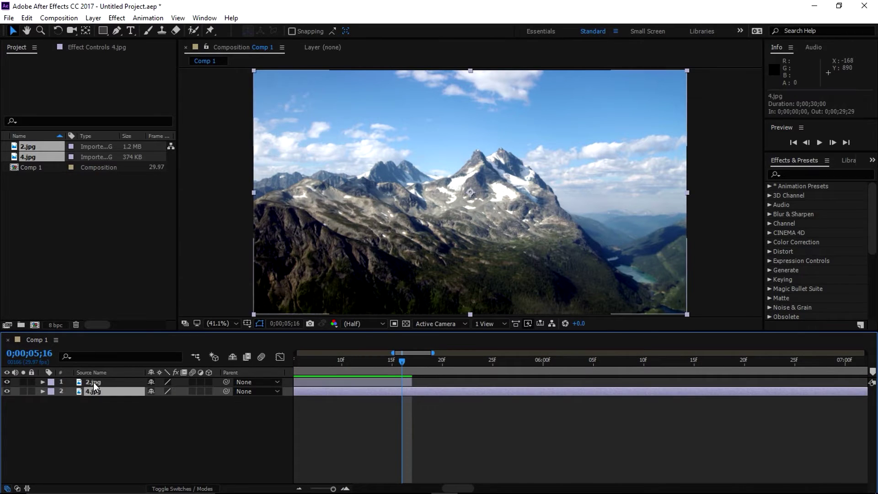
{"action": "key", "text": "s"}
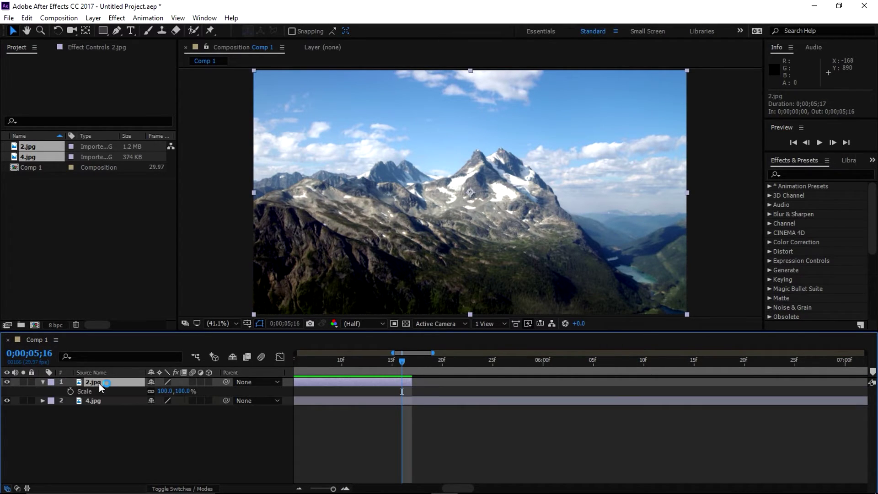
{"action": "left_click", "coordinate": [90, 391]}
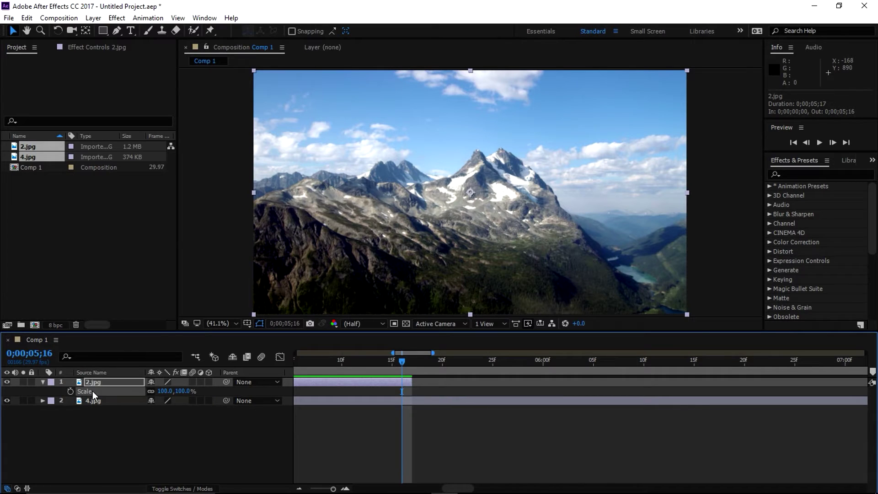
{"action": "left_click", "coordinate": [70, 391]}
{"action": "left_click", "coordinate": [183, 391]}
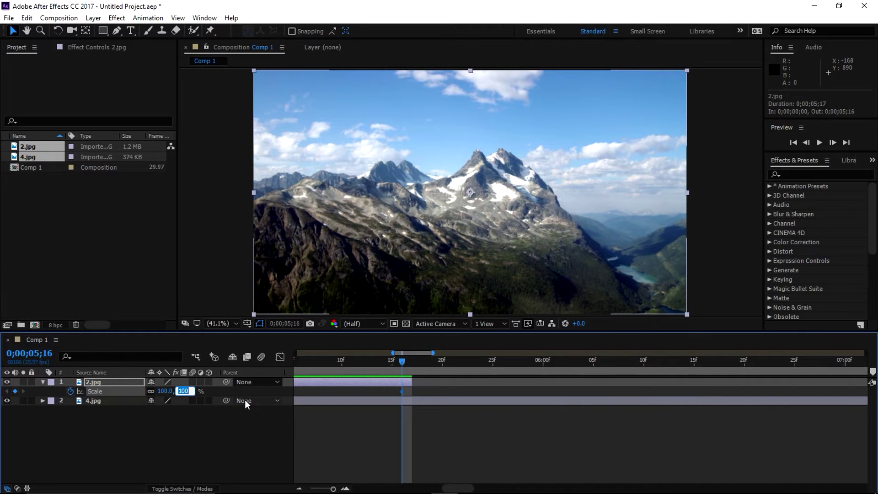
{"action": "type", "text": "50"}
{"action": "key", "text": "Return"}
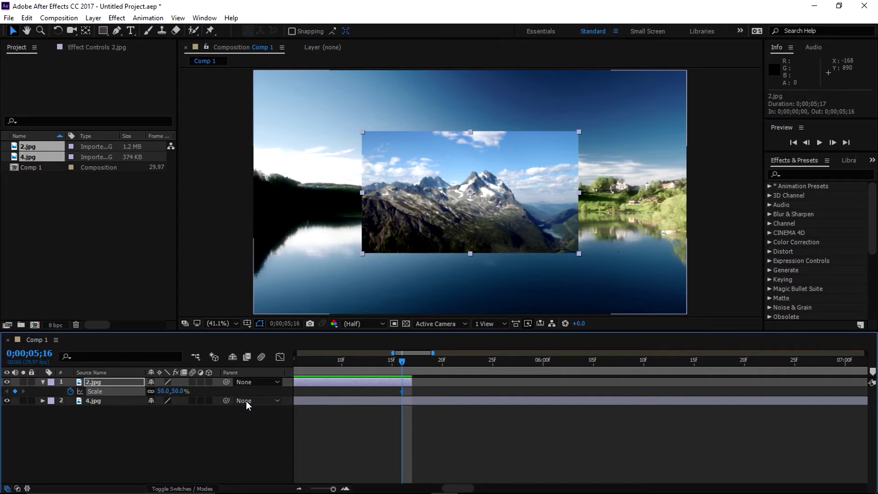
Add a 100% Scale keyframe on 2.jpg at 0;00;05;12.
{"action": "key", "text": "Page_Up"}
{"action": "key", "text": "Page_Up"}
{"action": "key", "text": "Page_Up"}
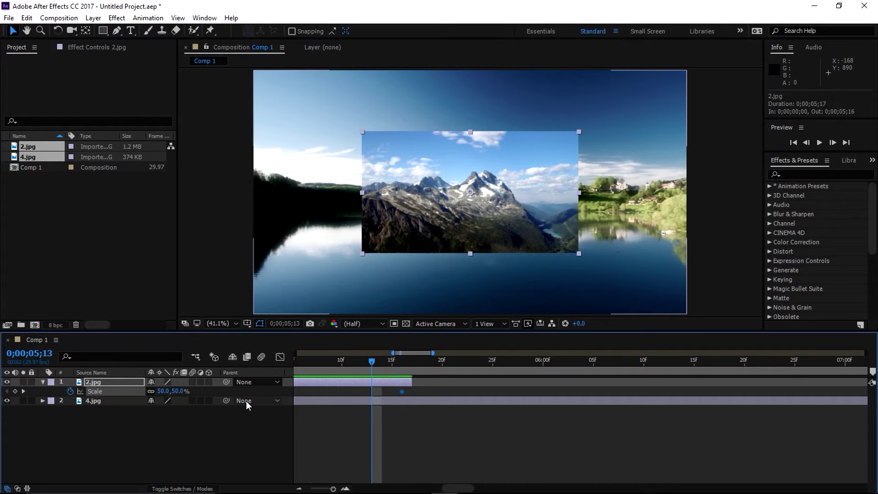
{"action": "key", "text": "Page_Up"}
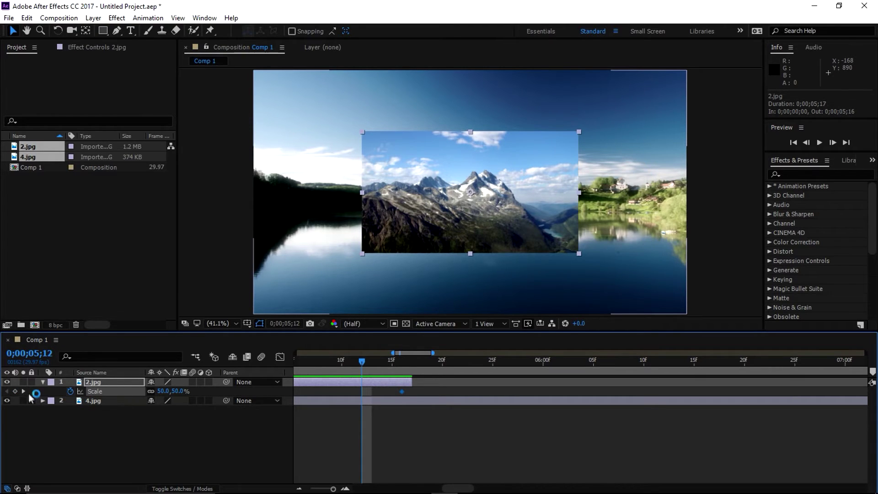
{"action": "left_click", "coordinate": [15, 391]}
{"action": "left_click", "coordinate": [162, 391]}
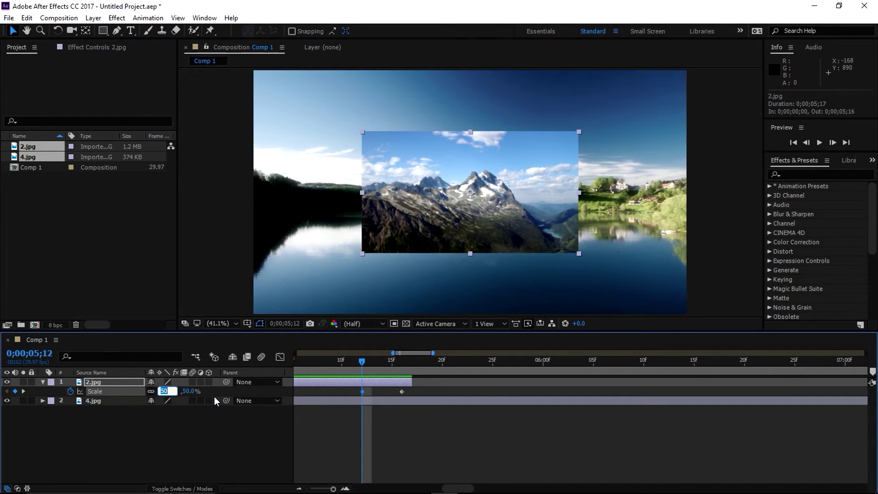
{"action": "type", "text": "100"}
{"action": "key", "text": "Return"}
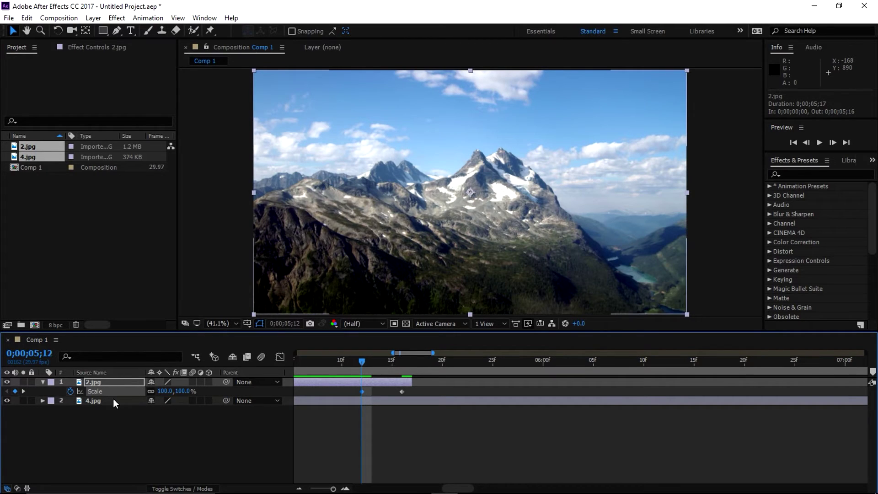
{"action": "left_click", "coordinate": [110, 401]}
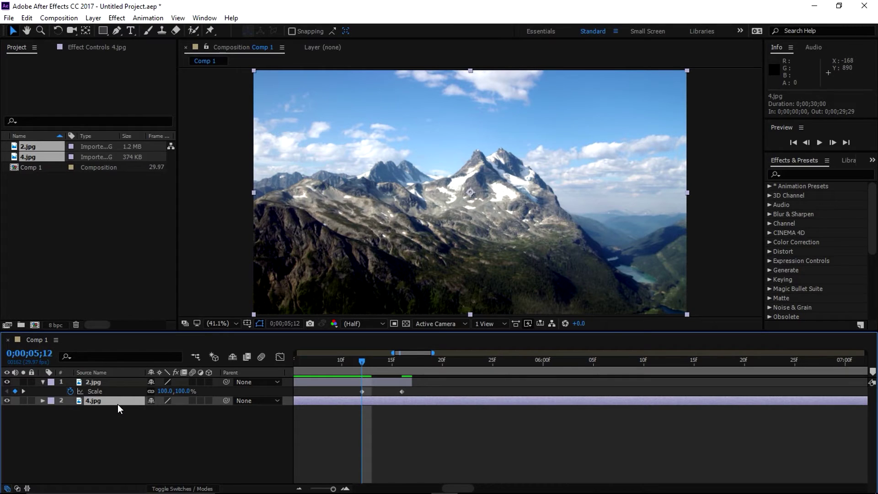
Keyframe 4.jpg's Scale from 200% down to 100% where 2.jpg reaches 50%.
{"action": "key", "text": "s"}
{"action": "left_click", "coordinate": [71, 411]}
{"action": "left_click", "coordinate": [166, 410]}
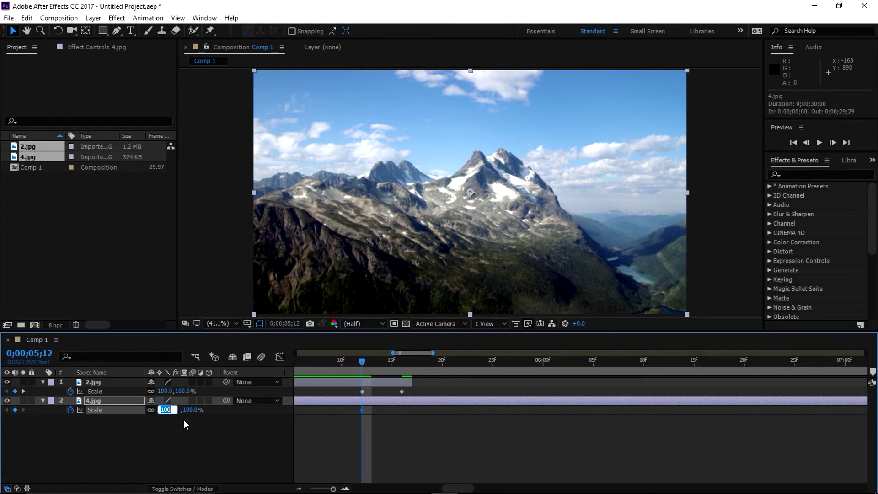
{"action": "type", "text": "2"}
{"action": "type", "text": "00"}
{"action": "key", "text": "Return"}
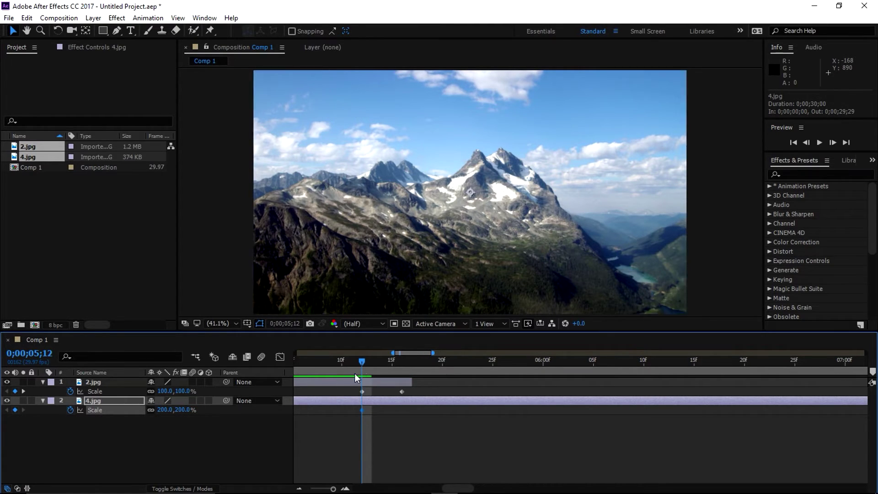
{"action": "left_click_drag", "start_coordinate": [363, 361], "coordinate": [402, 366]}
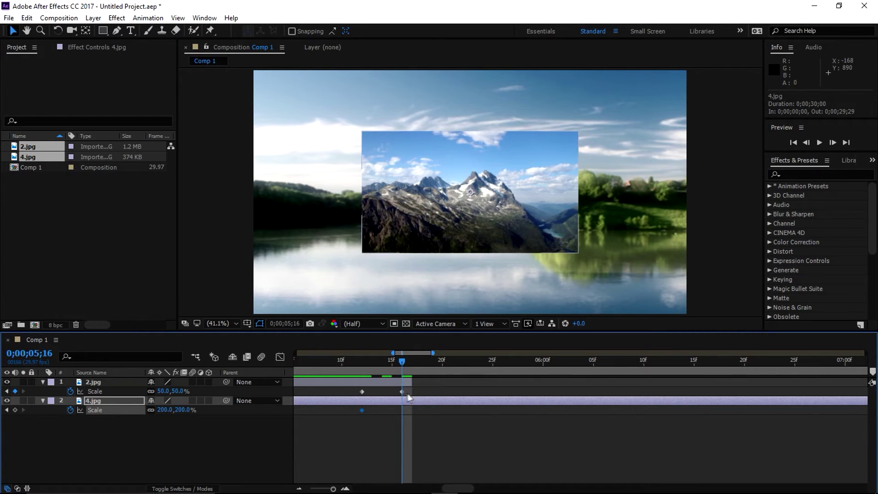
{"action": "left_click", "coordinate": [165, 410]}
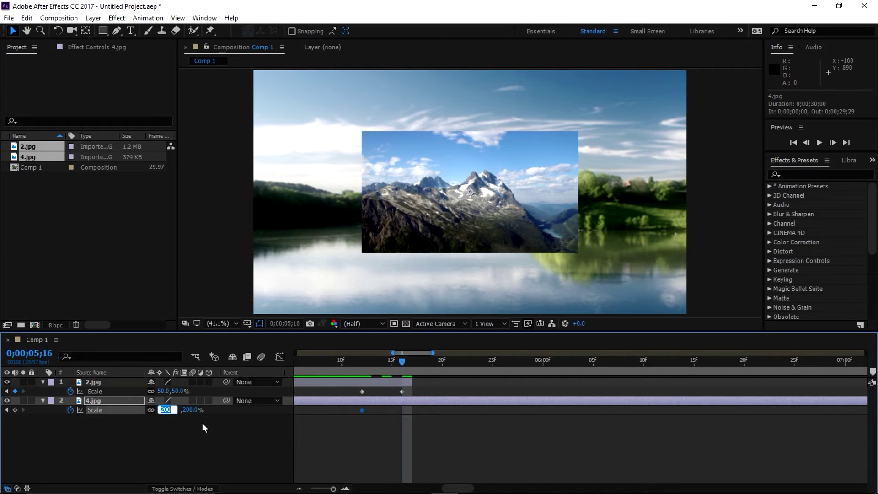
{"action": "type", "text": "100"}
{"action": "key", "text": "Return"}
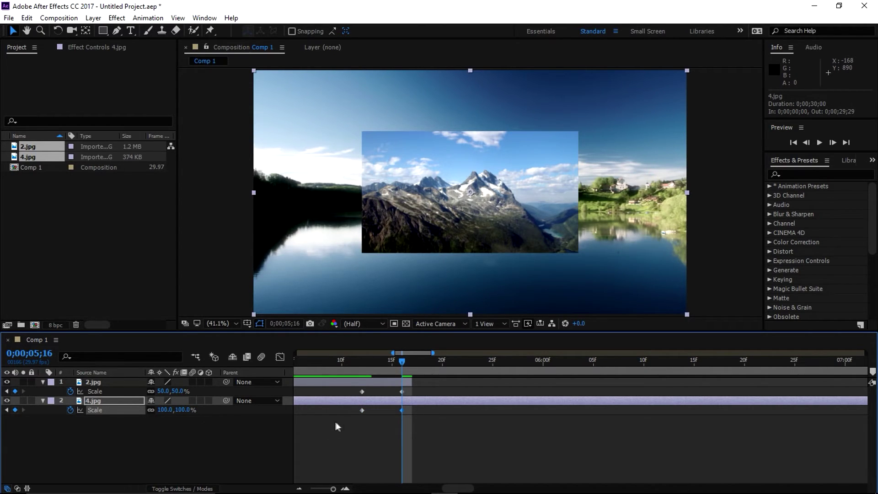
Shift 4.jpg's two Scale keyframes a couple of frames later.
{"action": "left_click_drag", "start_coordinate": [344, 422], "coordinate": [398, 408]}
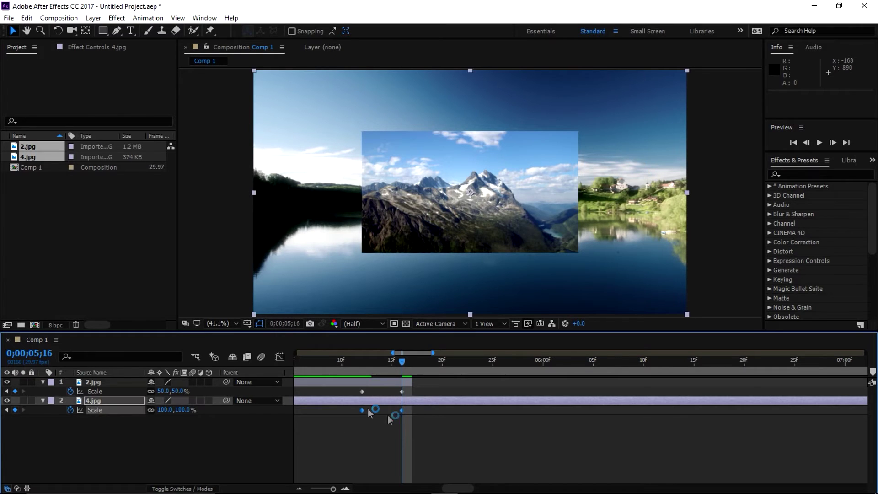
{"action": "left_click_drag", "start_coordinate": [362, 410], "coordinate": [382, 413]}
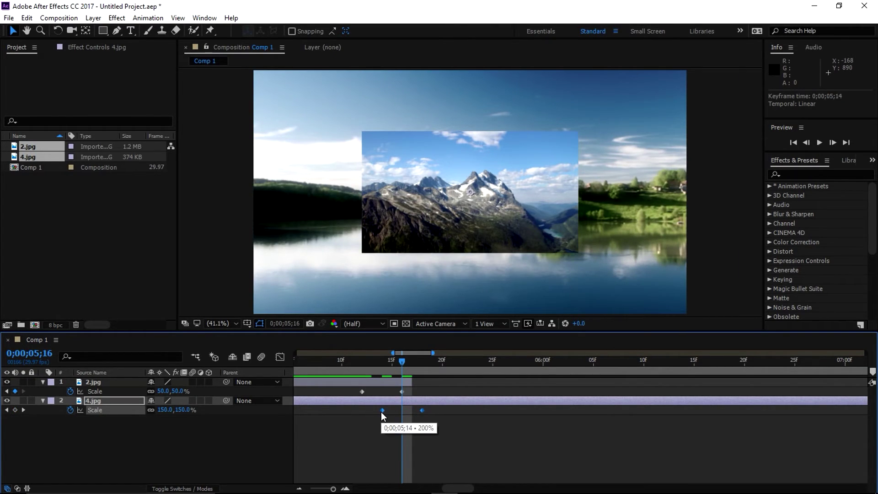
{"action": "left_click", "coordinate": [393, 384]}
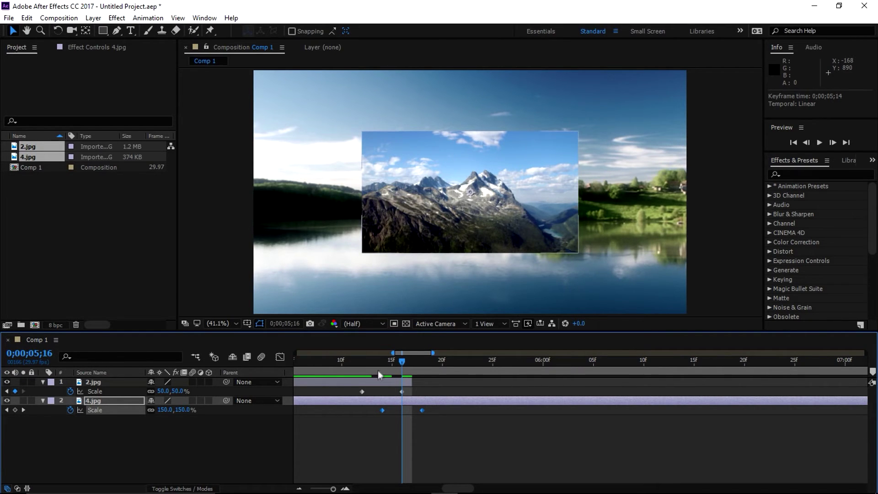
{"action": "mouse_move", "coordinate": [402, 362]}
{"action": "left_mouse_down"}
{"action": "mouse_move", "coordinate": [347, 363]}
{"action": "mouse_move", "coordinate": [375, 377]}
{"action": "left_mouse_up"}
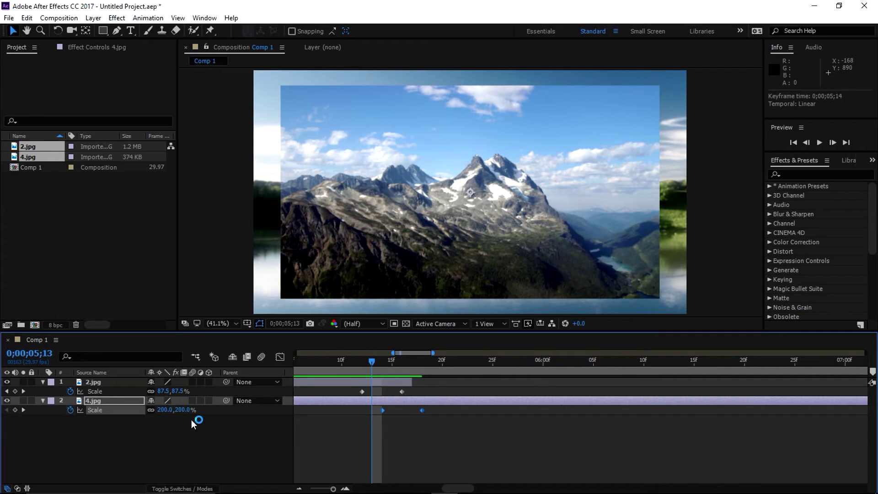
Enable motion blur on both photo layers and for the composition.
{"action": "left_click", "coordinate": [103, 382]}
{"action": "left_click", "coordinate": [103, 400], "text": "shift"}
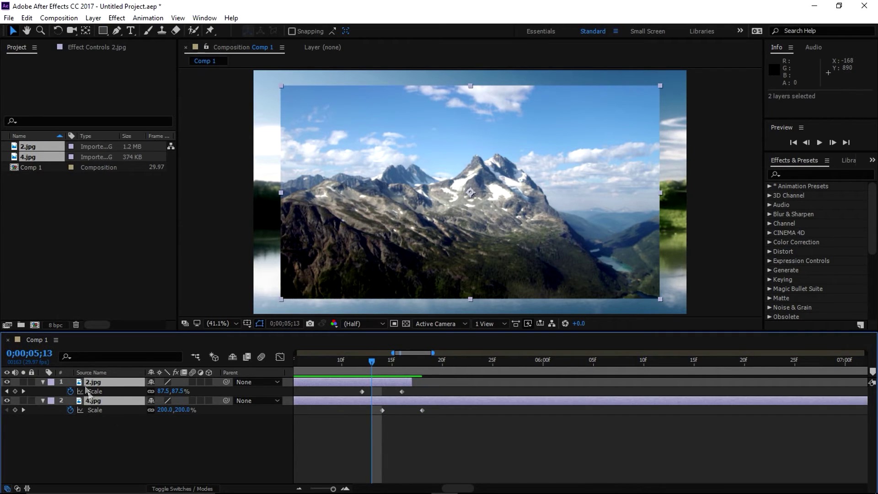
{"action": "left_click", "coordinate": [194, 383]}
{"action": "left_click", "coordinate": [261, 358]}
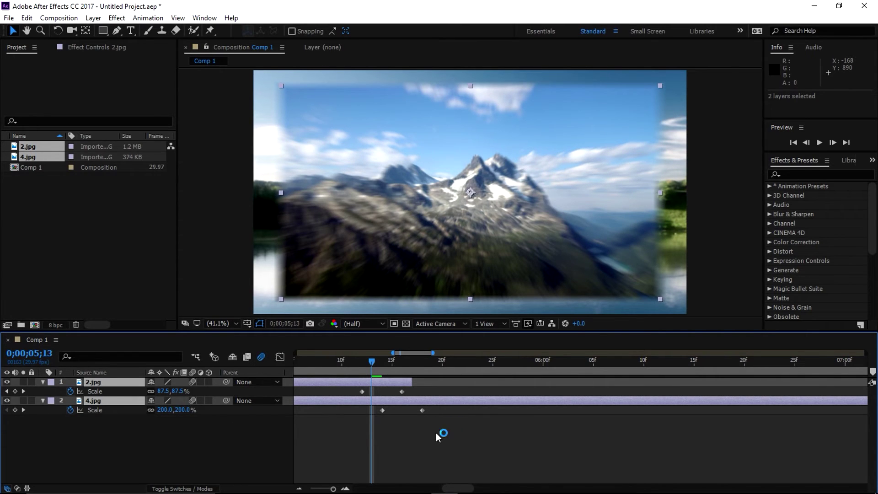
Apply Easy Ease (F9) to all four Scale keyframes.
{"action": "left_click_drag", "start_coordinate": [445, 432], "coordinate": [333, 385]}
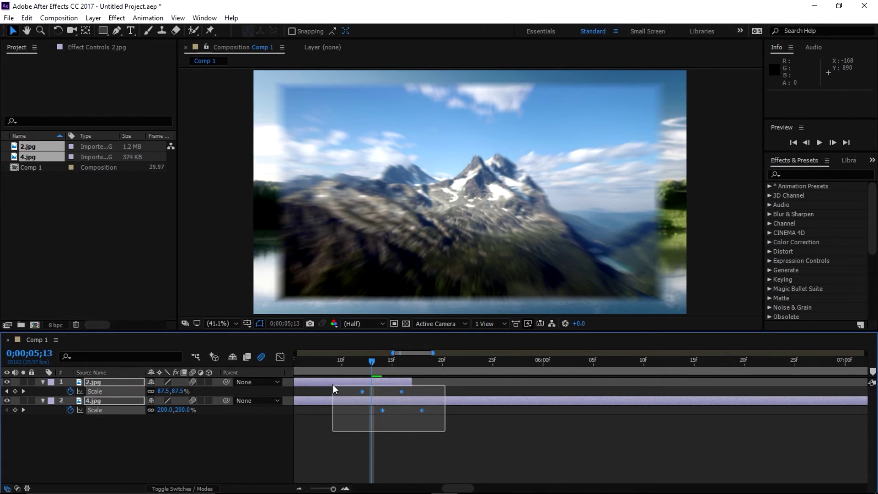
{"action": "key", "text": "F9"}
{"action": "left_click", "coordinate": [395, 424]}
{"action": "left_click", "coordinate": [98, 381]}
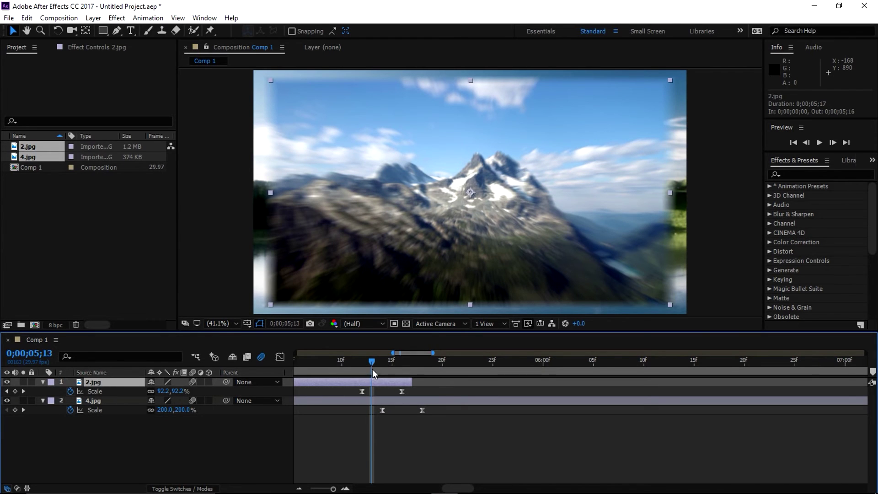
{"action": "left_click_drag", "start_coordinate": [373, 361], "coordinate": [402, 395]}
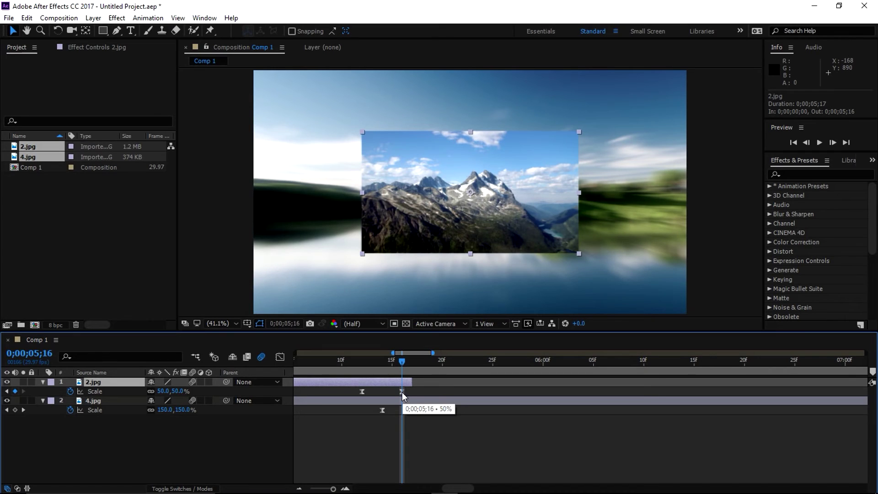
Apply CC RepeTile to 2.jpg by searching 'cc re' in Effects & Presets.
{"action": "left_click", "coordinate": [801, 172]}
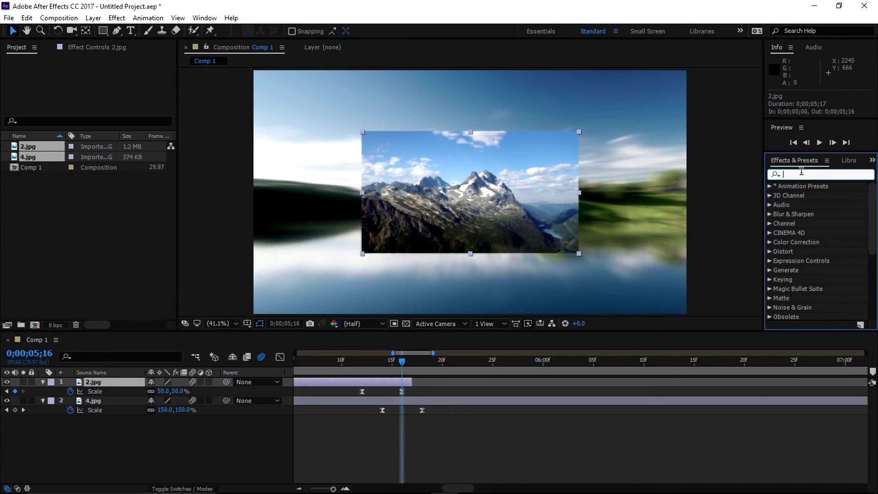
{"action": "type", "text": "cc re"}
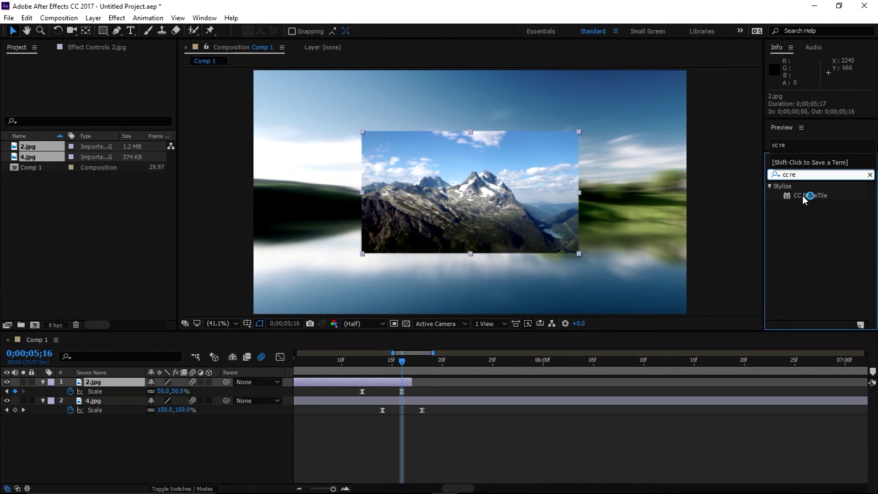
{"action": "mouse_move", "coordinate": [804, 197]}
{"action": "left_mouse_down"}
{"action": "mouse_move", "coordinate": [382, 384]}
{"action": "mouse_move", "coordinate": [367, 382]}
{"action": "left_mouse_up"}
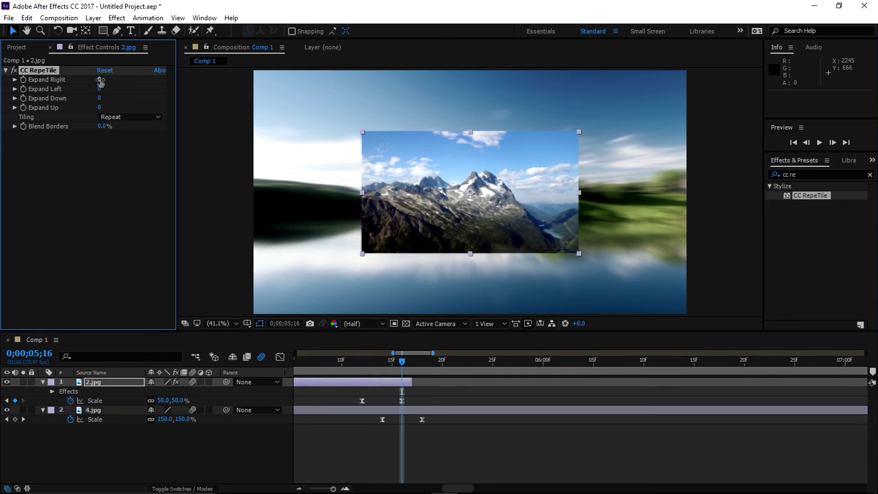
Expand CC RepeTile outward on every side and set Tiling to Unfold.
{"action": "mouse_move", "coordinate": [100, 82]}
{"action": "left_mouse_down"}
{"action": "mouse_move", "coordinate": [633, 146]}
{"action": "mouse_move", "coordinate": [76, 91]}
{"action": "left_mouse_up"}
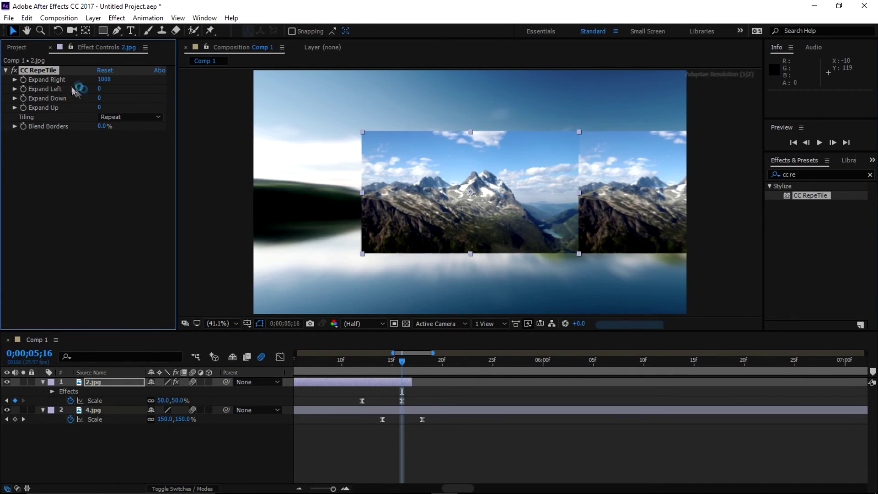
{"action": "mouse_move", "coordinate": [99, 89]}
{"action": "left_mouse_down"}
{"action": "mouse_move", "coordinate": [155, 92]}
{"action": "mouse_move", "coordinate": [137, 128]}
{"action": "left_mouse_up"}
{"action": "left_click", "coordinate": [101, 98]}
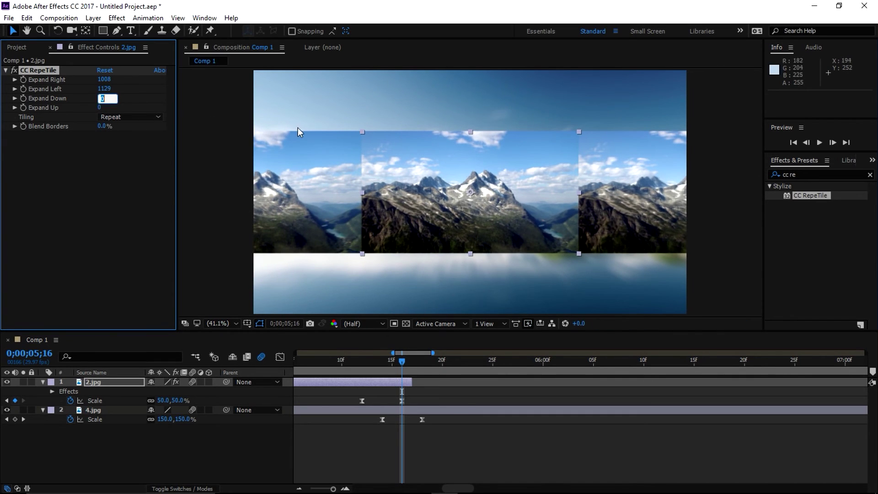
{"action": "left_click", "coordinate": [138, 98]}
{"action": "mouse_move", "coordinate": [99, 98]}
{"action": "left_mouse_down"}
{"action": "mouse_move", "coordinate": [101, 111]}
{"action": "mouse_move", "coordinate": [120, 110]}
{"action": "left_mouse_up"}
{"action": "left_click", "coordinate": [132, 117]}
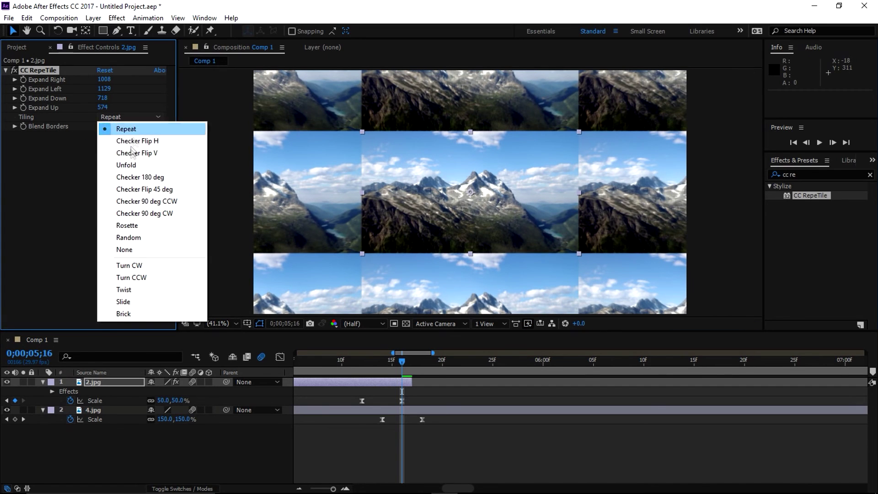
{"action": "left_click", "coordinate": [131, 166]}
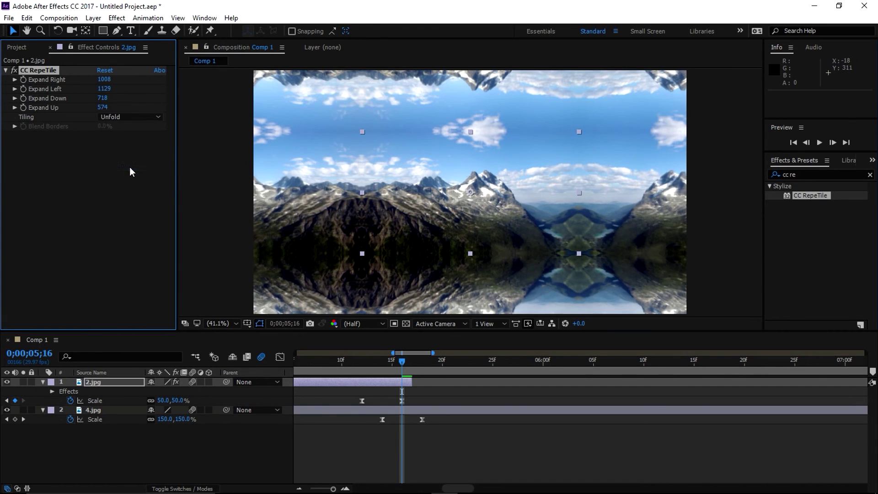
{"action": "left_click", "coordinate": [300, 489]}
{"action": "mouse_move", "coordinate": [358, 363]}
{"action": "left_mouse_down"}
{"action": "mouse_move", "coordinate": [470, 375]}
{"action": "mouse_move", "coordinate": [344, 371]}
{"action": "left_mouse_up"}
End the work area at 6;13 with N and play a RAM preview.
{"action": "key", "text": "n"}
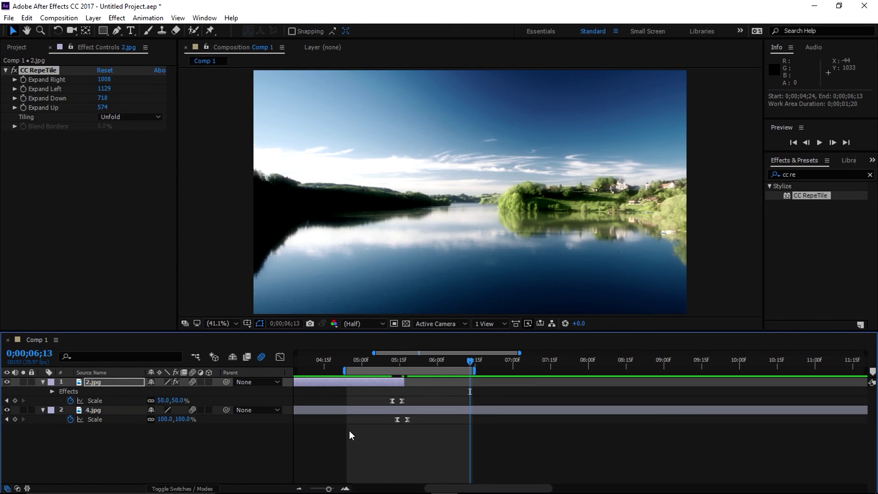
{"action": "key", "text": "space"}
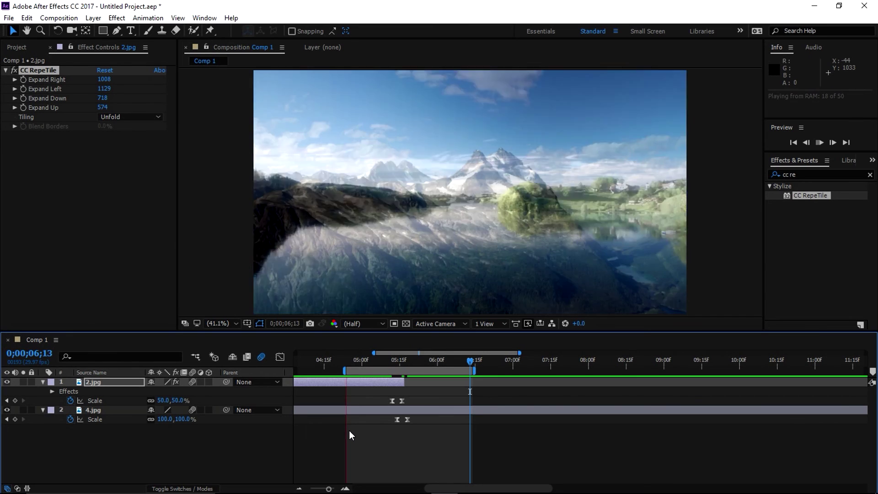